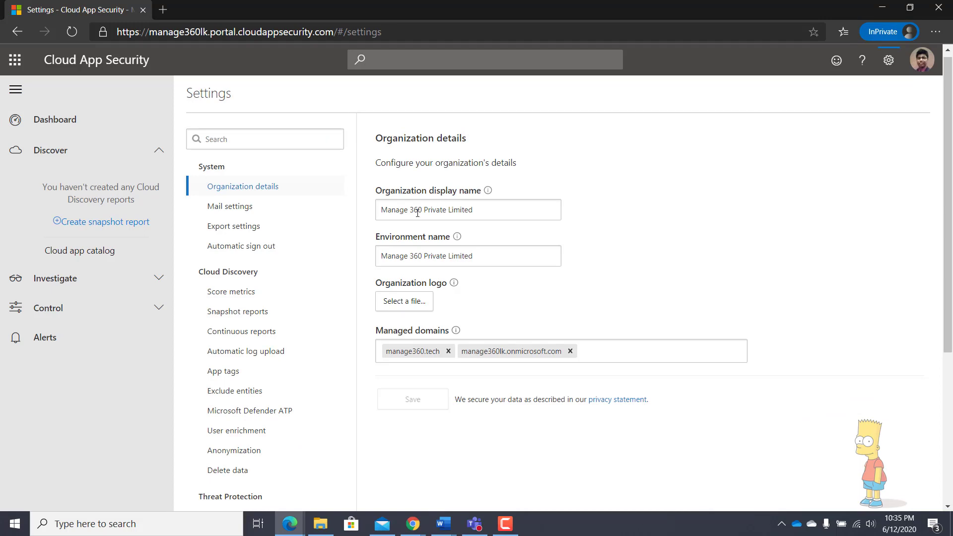
Open the Files settings under Information Protection to check the file monitoring option
scroll(311, 309, down, 5)
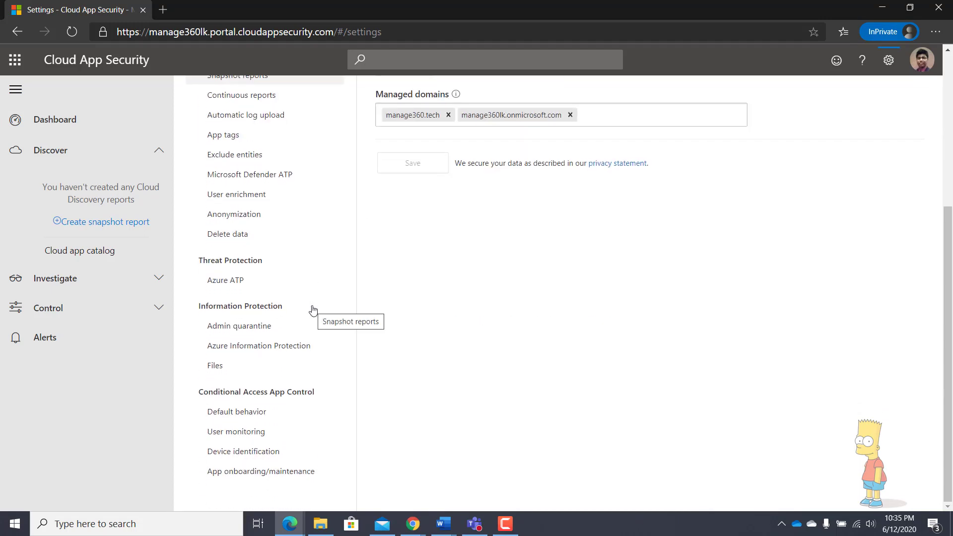
click(216, 367)
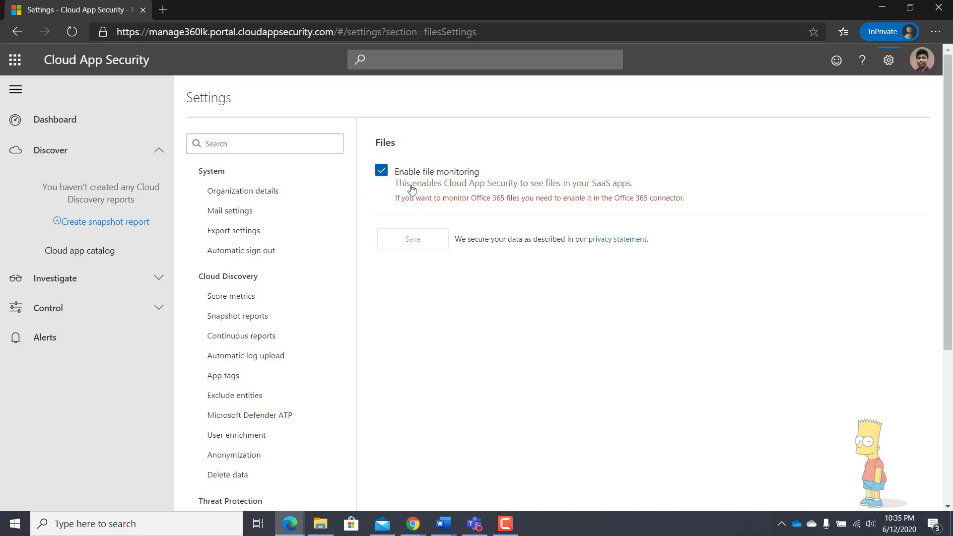
Open the connection settings of the Office 365 app connector
click(889, 65)
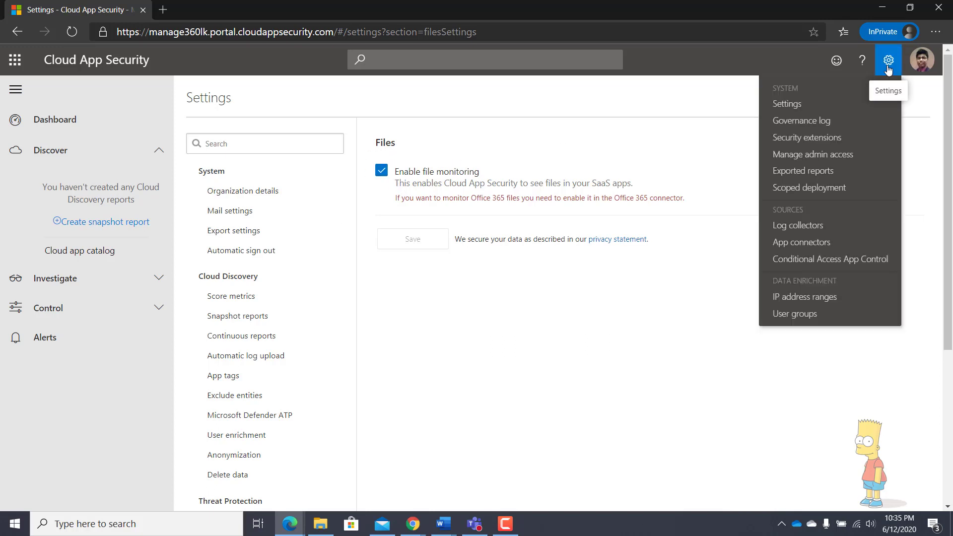
click(791, 243)
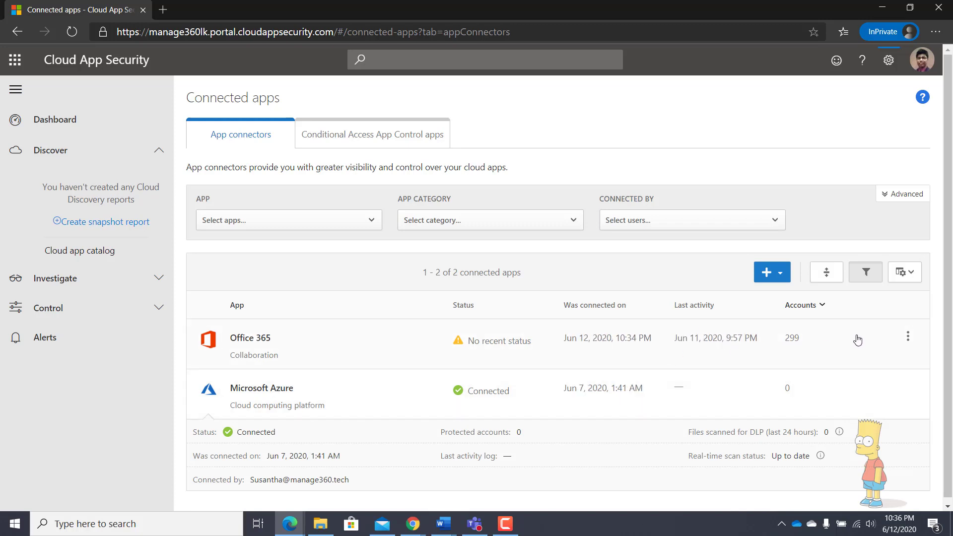
click(908, 338)
click(825, 358)
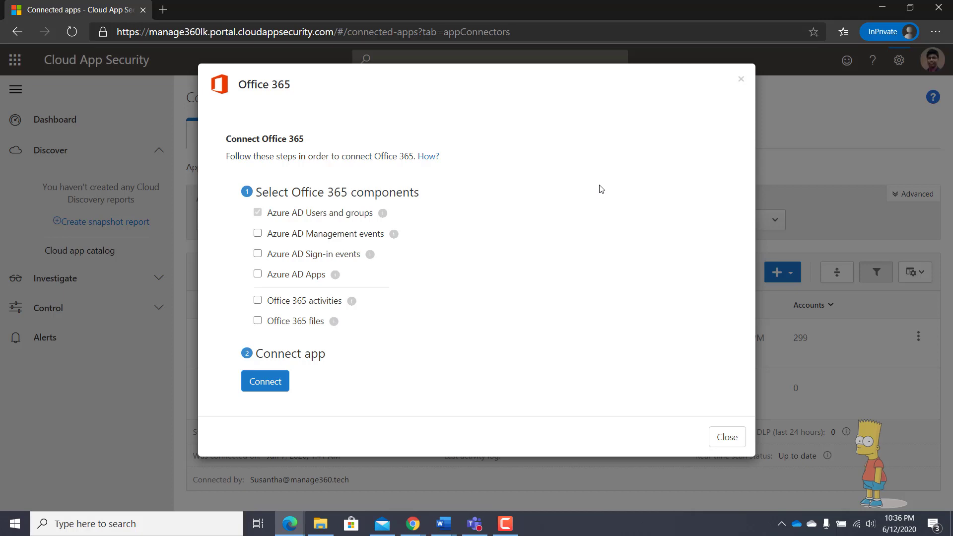
Connect Office 365 with Azure AD Management events, Sign-in events and Apps plus Office 365 activities and files, and close the dialog
click(257, 234)
click(259, 255)
click(258, 274)
click(258, 301)
click(257, 321)
click(272, 383)
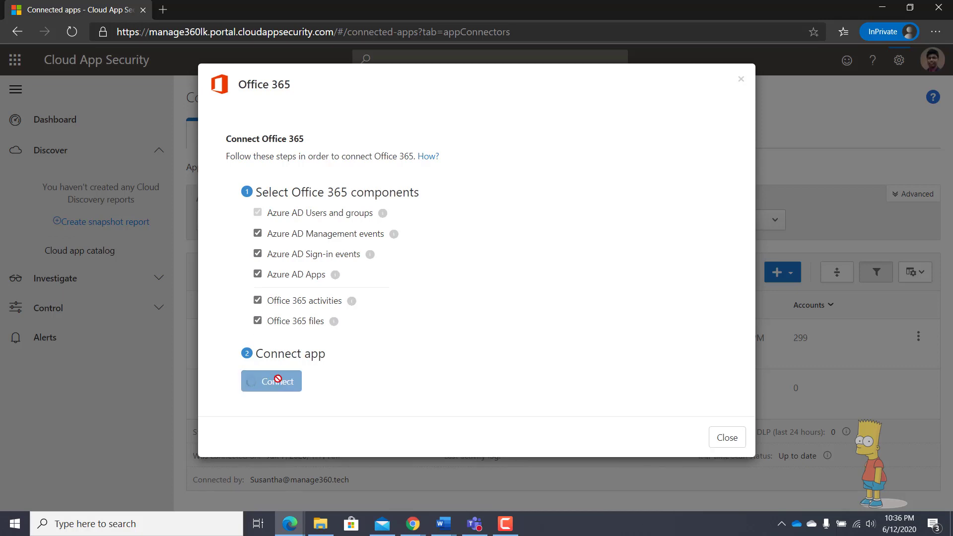
click(727, 449)
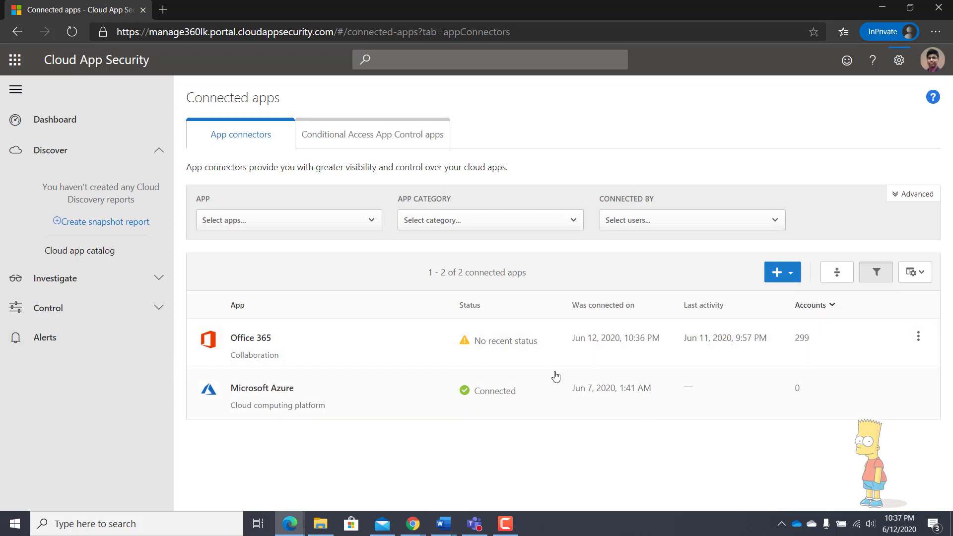
Review the list of cloud apps available for a new app connector without adding one
click(777, 276)
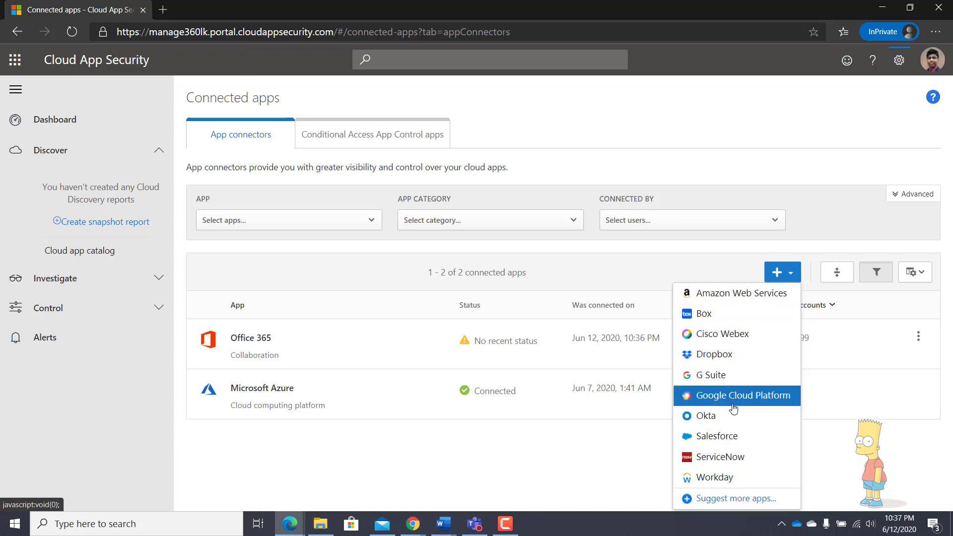
click(498, 468)
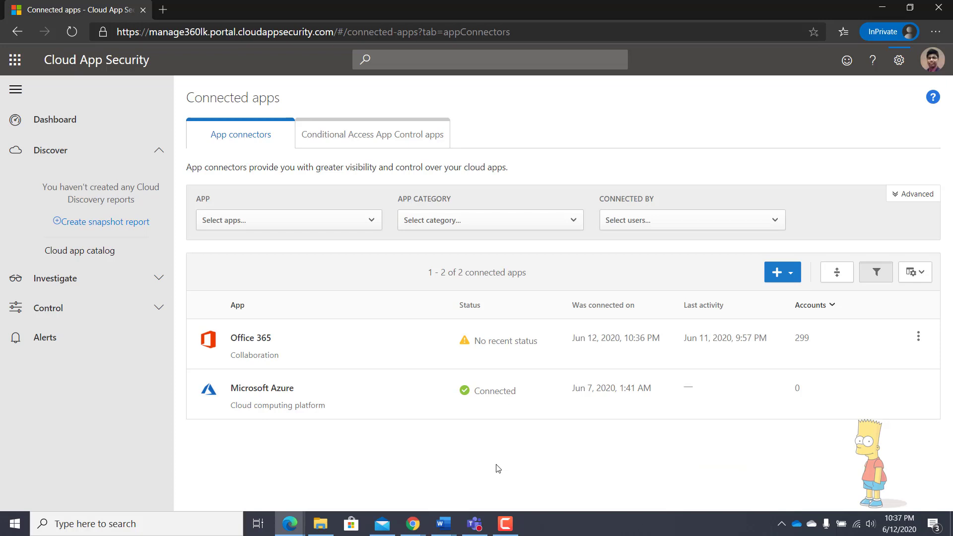
Return to the dashboard and open the Azure ATP data integration settings from its notice
click(898, 61)
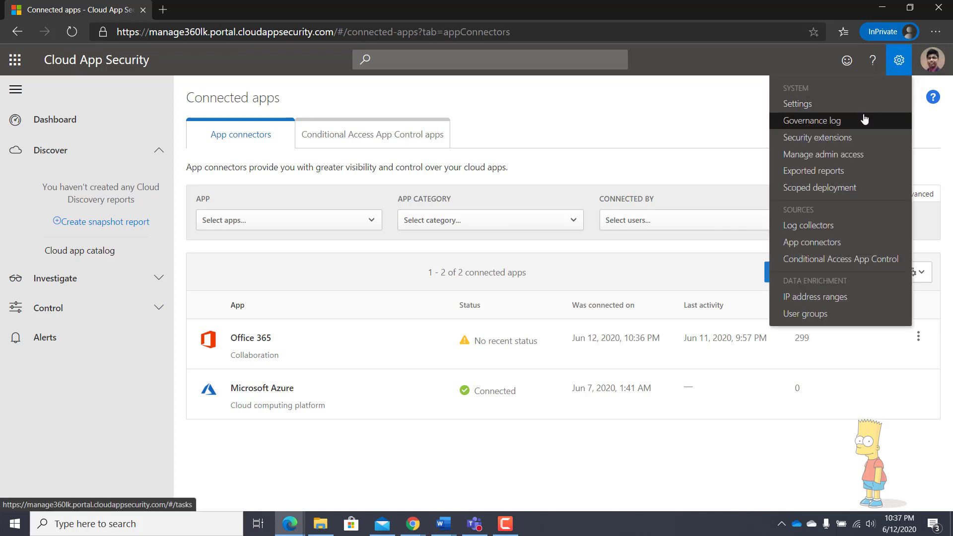
click(58, 121)
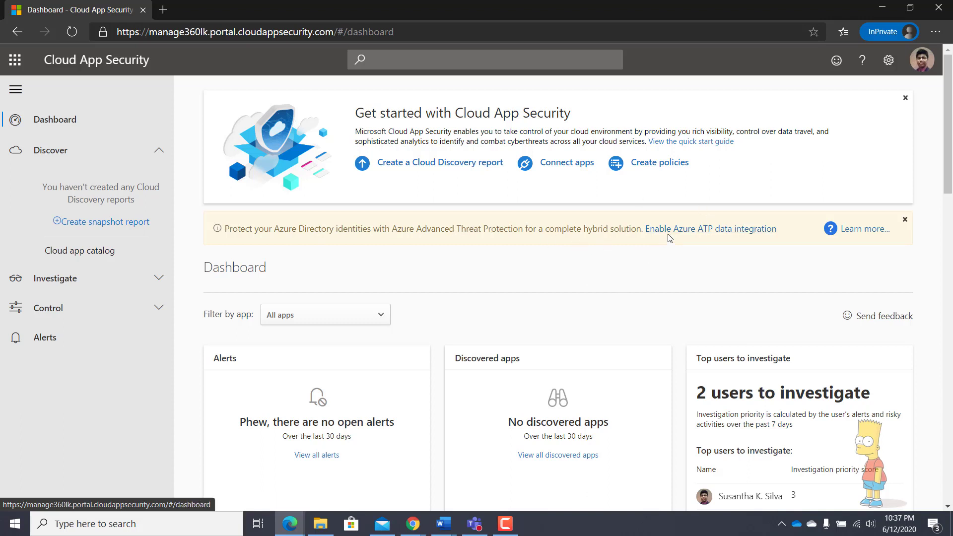
click(721, 233)
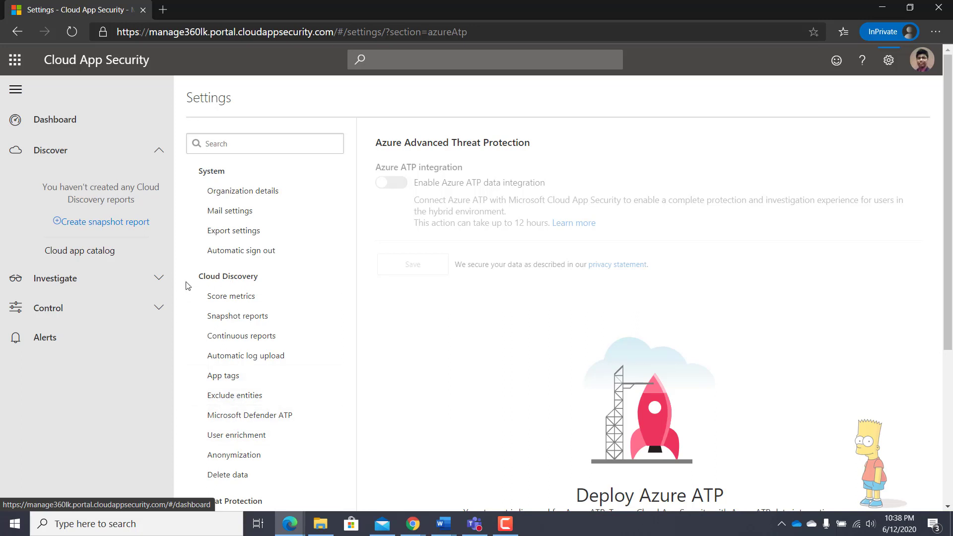
Turn on blocking of unsanctioned apps in the Microsoft Defender ATP integration settings without saving
click(247, 419)
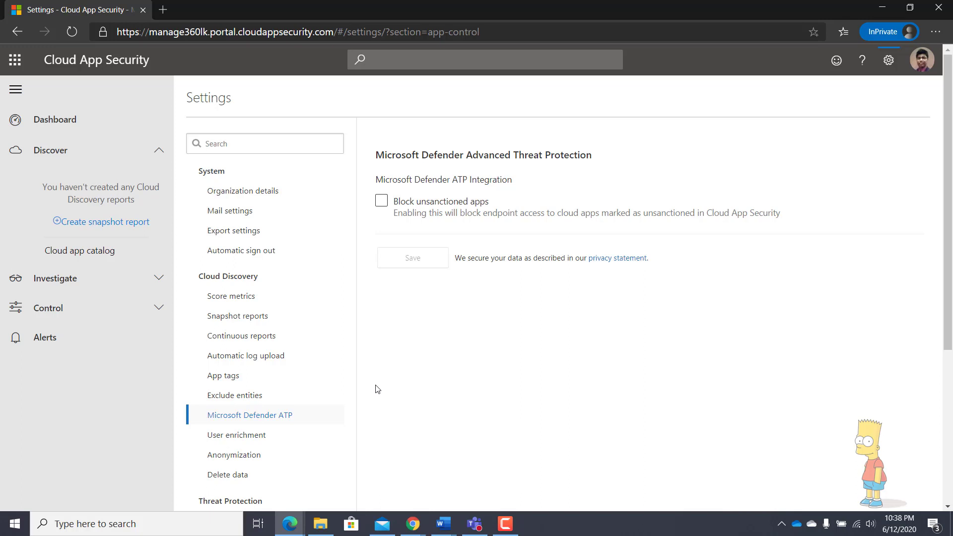
click(381, 201)
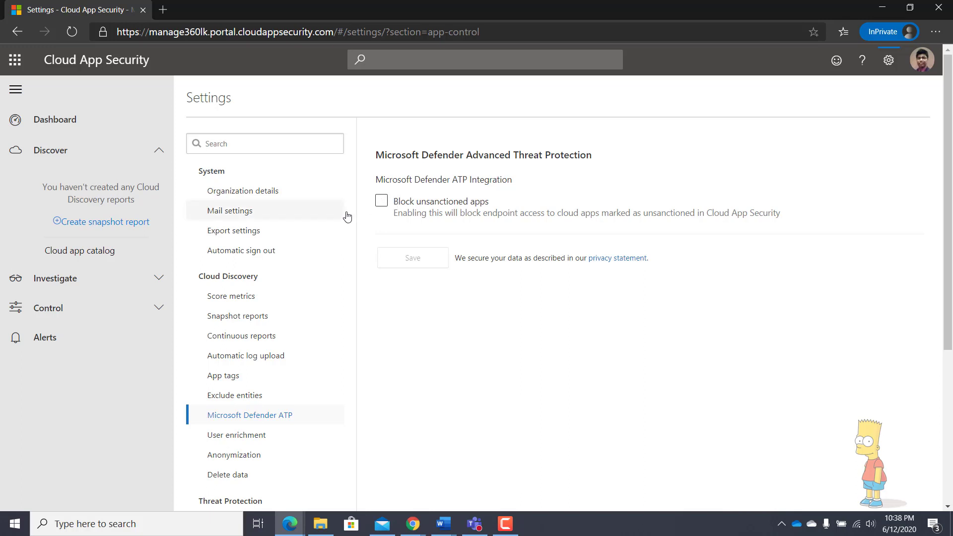
click(382, 203)
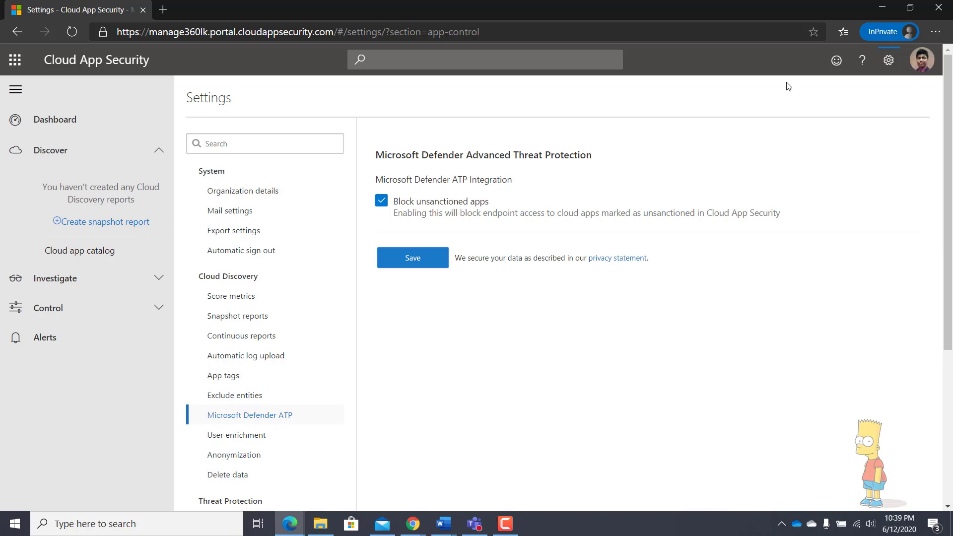
Leave for Automatic log upload, discarding unsaved changes, and review the source appliances offered for a new data source without adding one
click(256, 361)
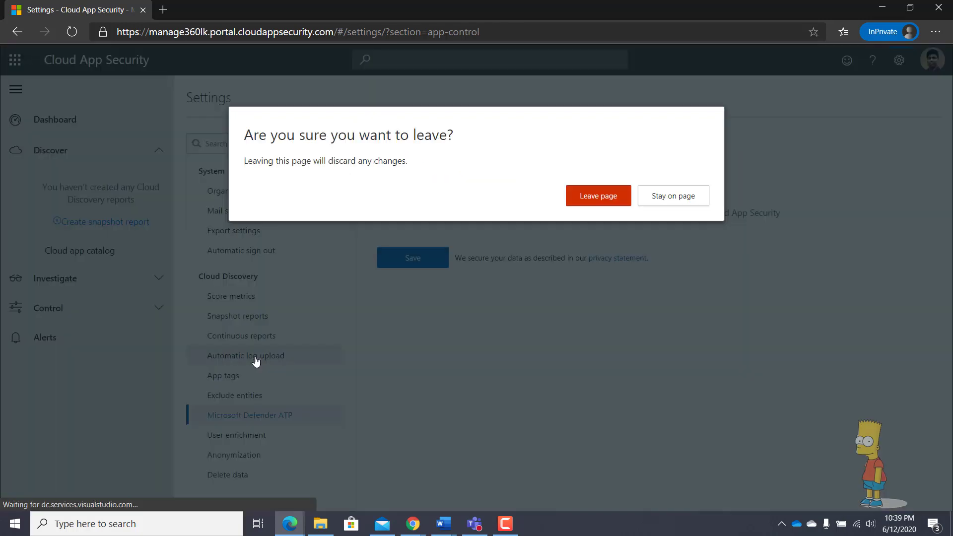
click(627, 197)
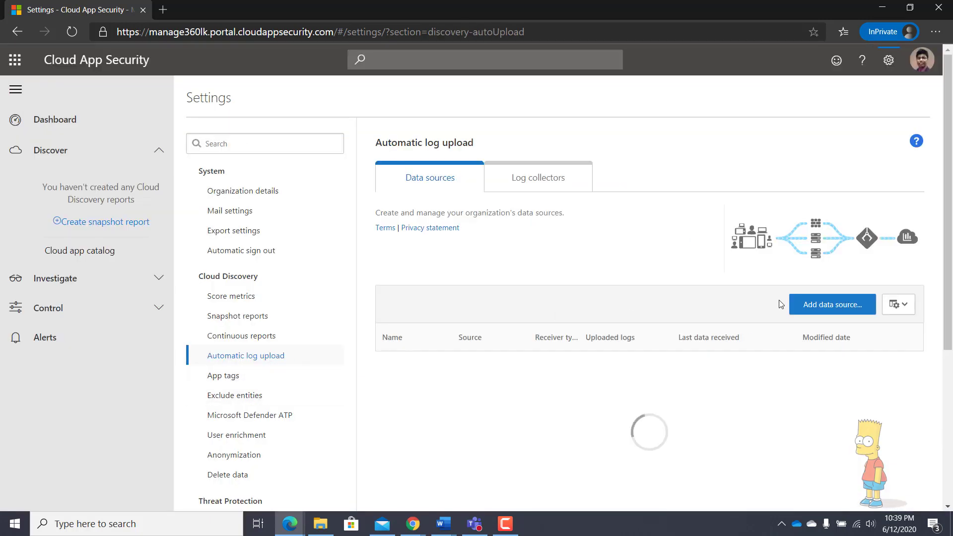
click(820, 311)
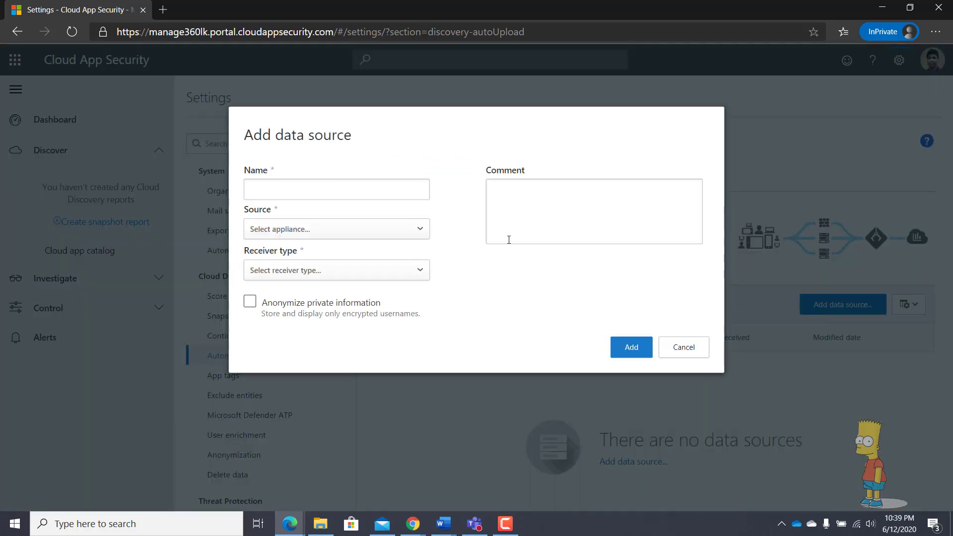
click(398, 236)
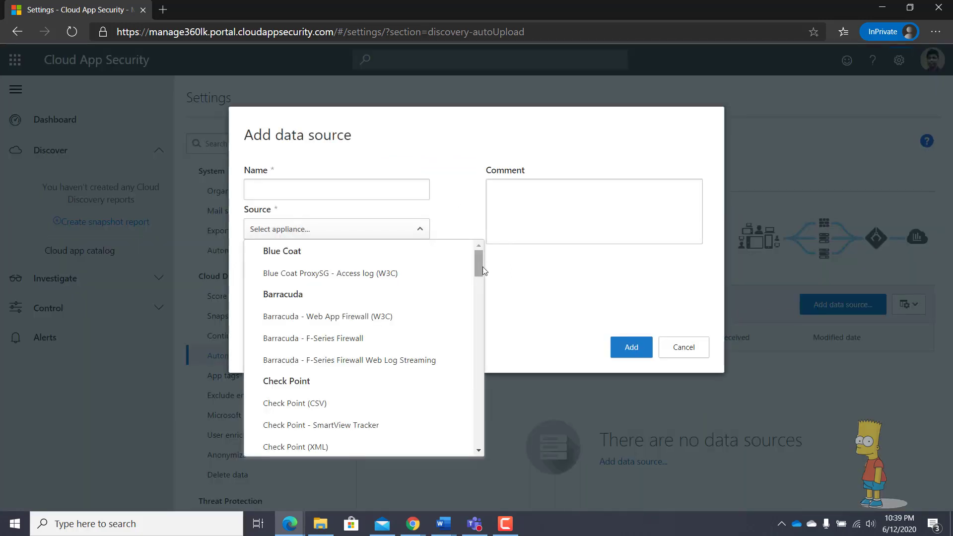
drag(480, 264, 481, 432)
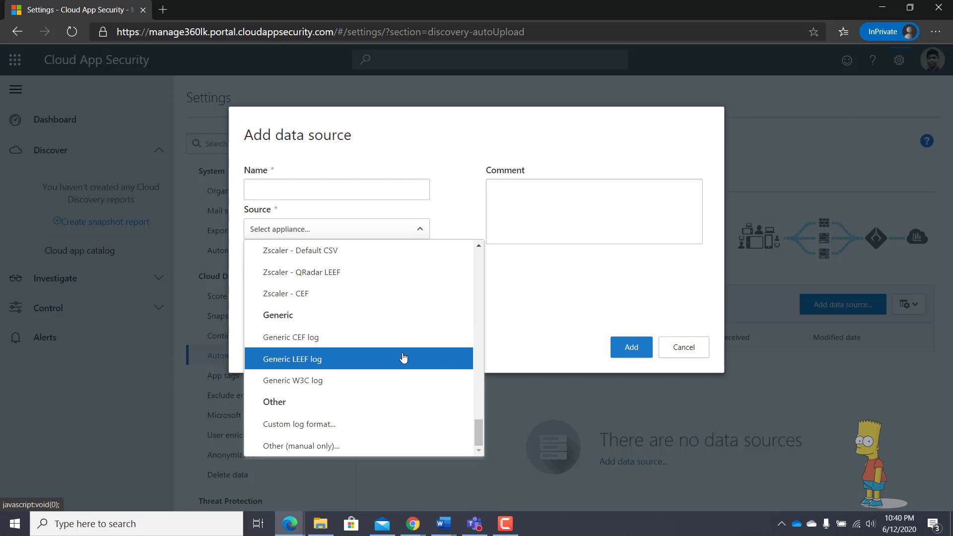
click(533, 302)
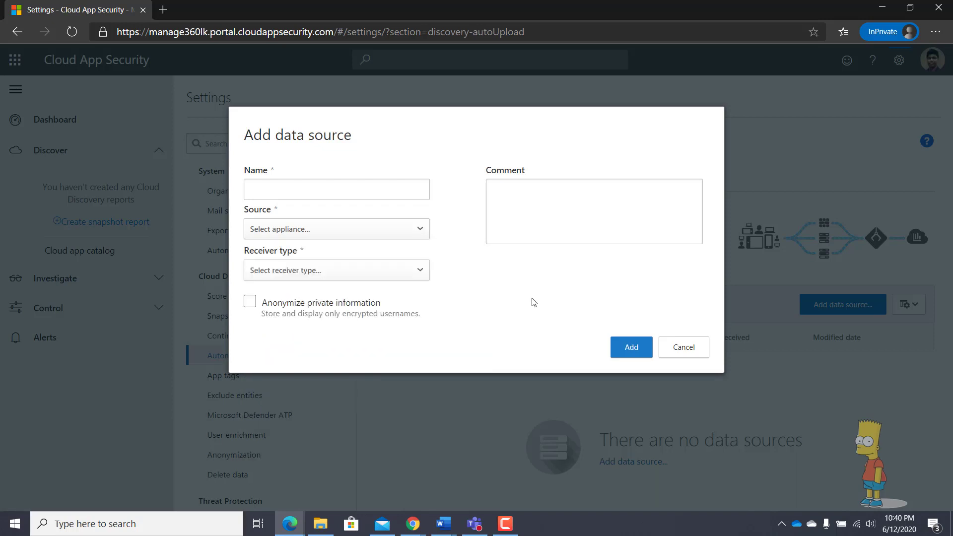
click(697, 349)
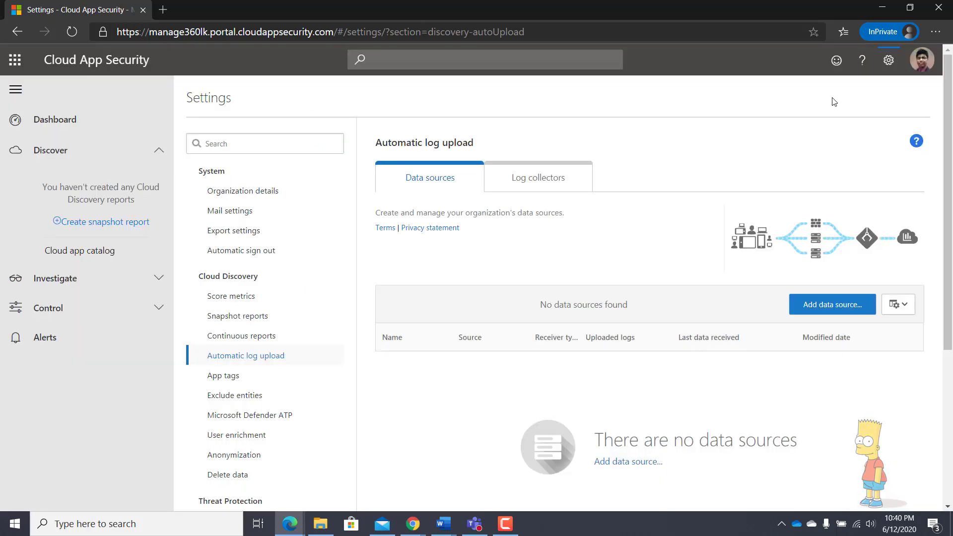
Open the SIEM agents in Security extensions and review the Azure Sentinel integration's data types, quitting without configuring it
click(886, 67)
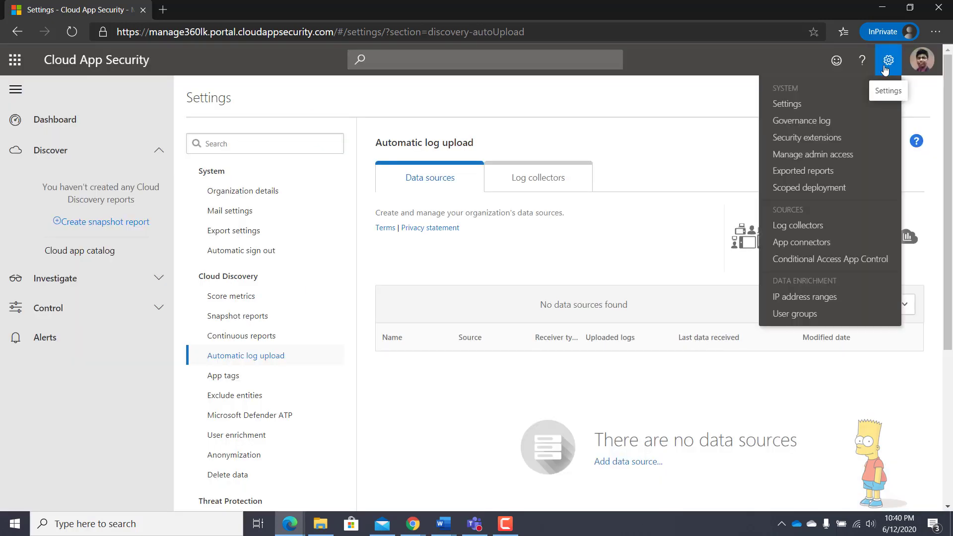
click(809, 139)
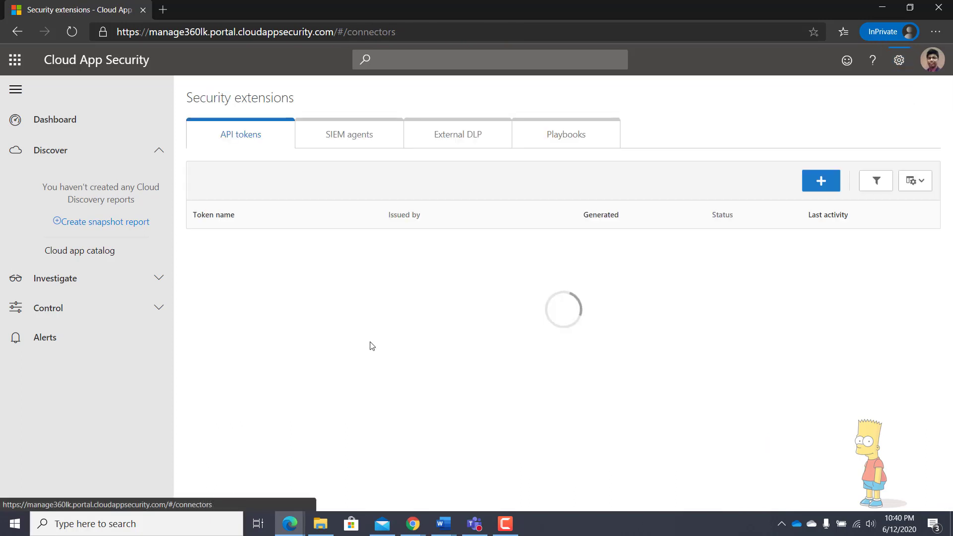
click(343, 137)
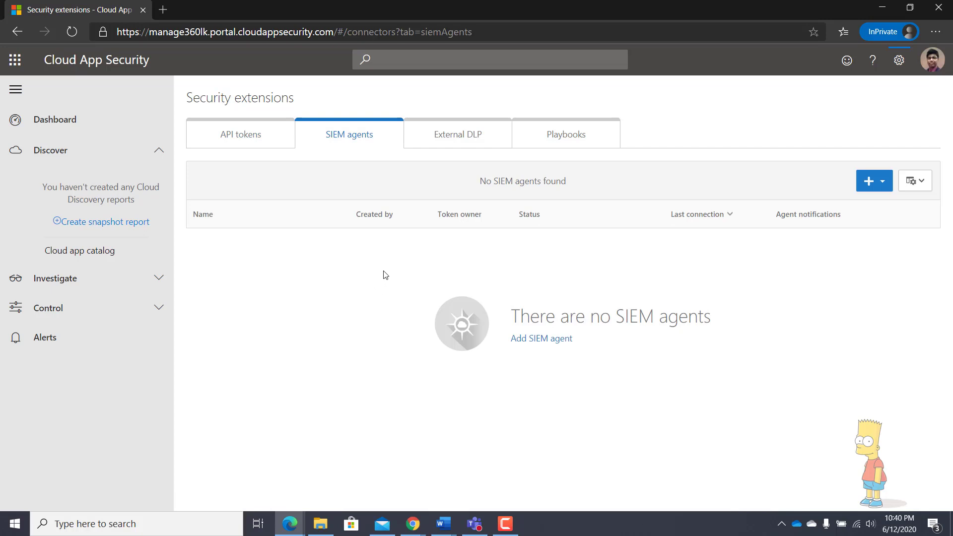
click(879, 181)
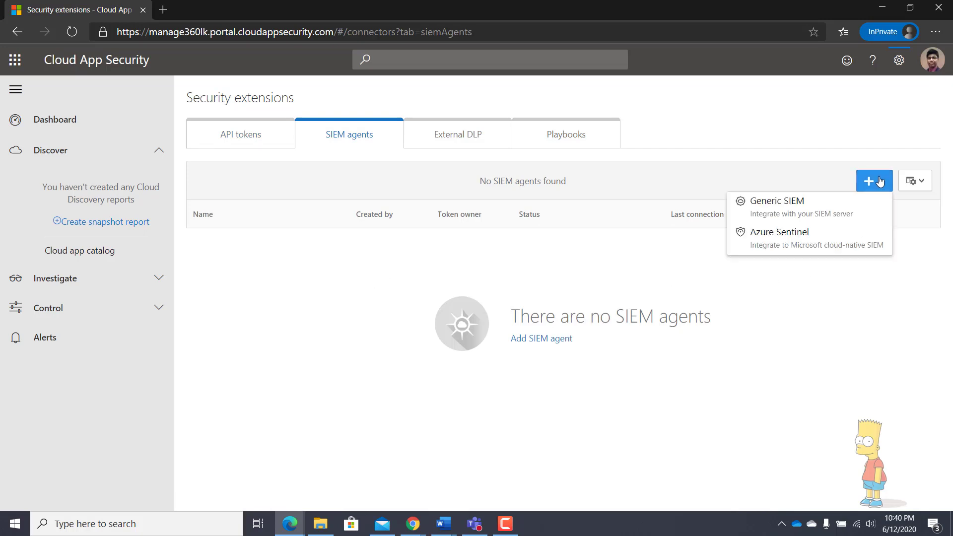
click(808, 240)
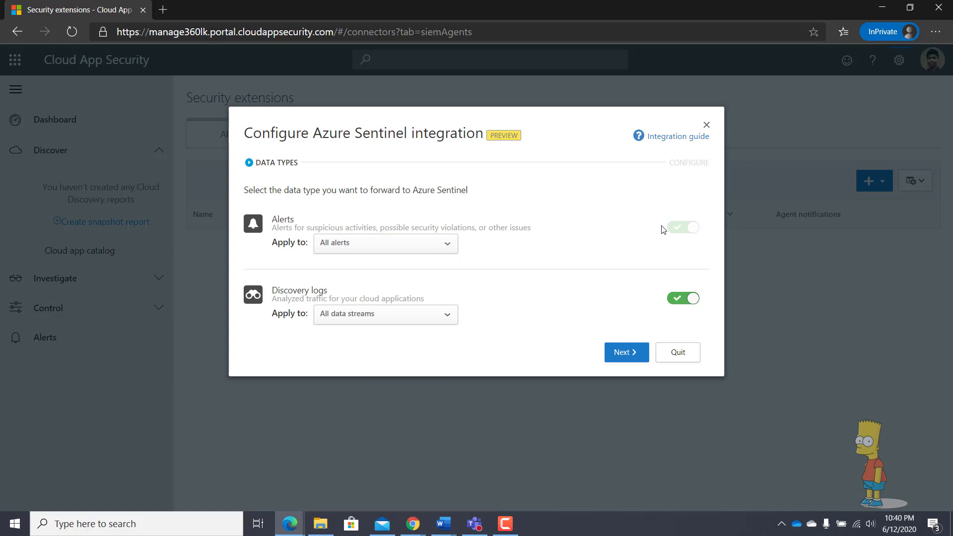
click(677, 360)
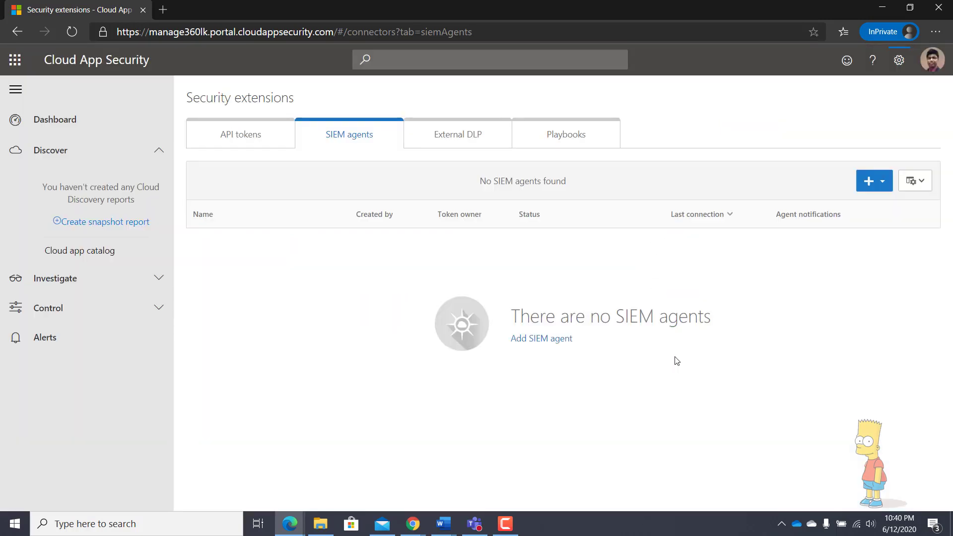
View the Generic SIEM agent configuration wizard and close it without starting
click(869, 181)
click(793, 214)
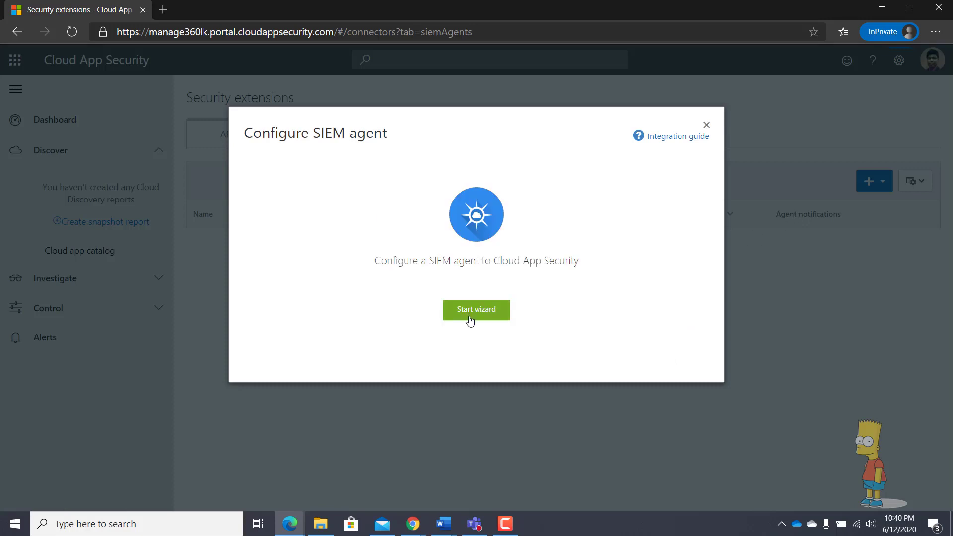
click(707, 125)
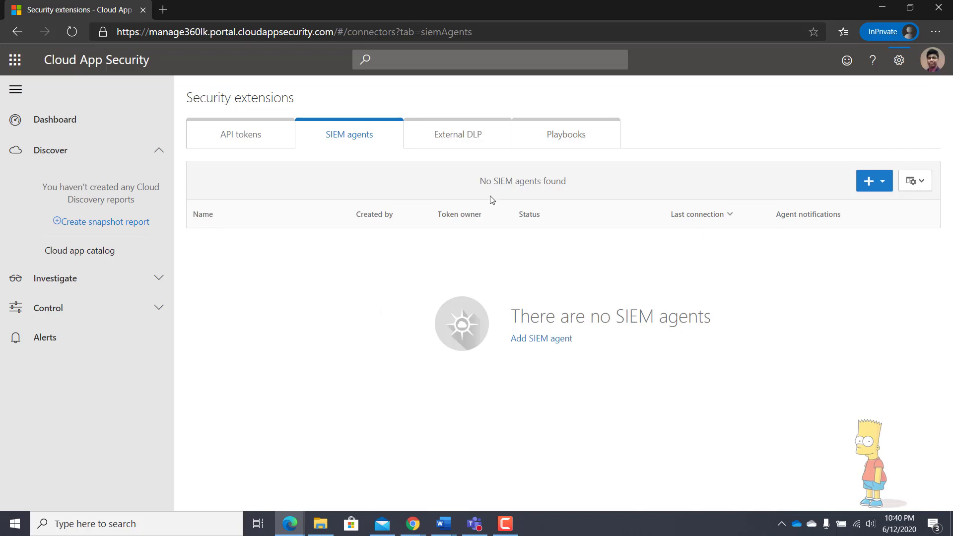
Review the connection details required for a new external DLP connector and quit without adding it
click(458, 132)
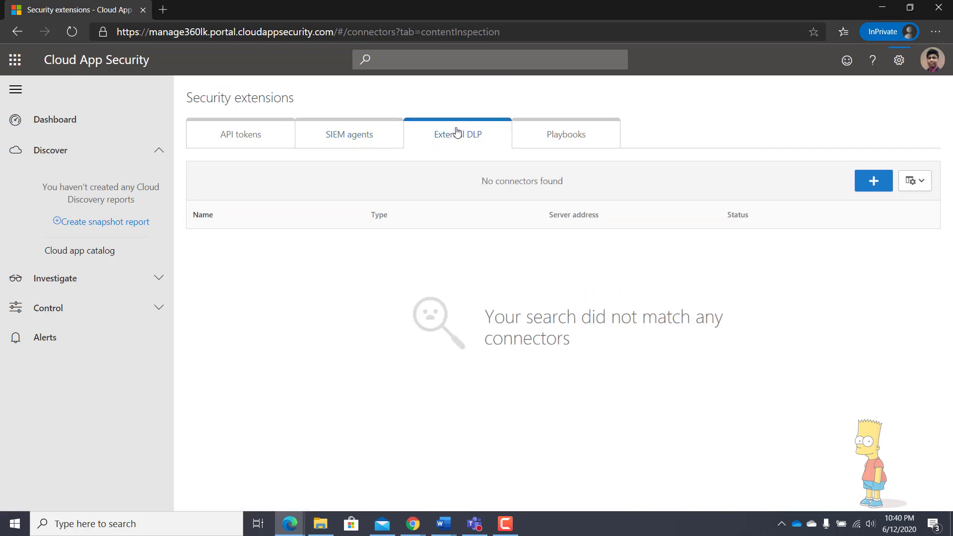
click(868, 182)
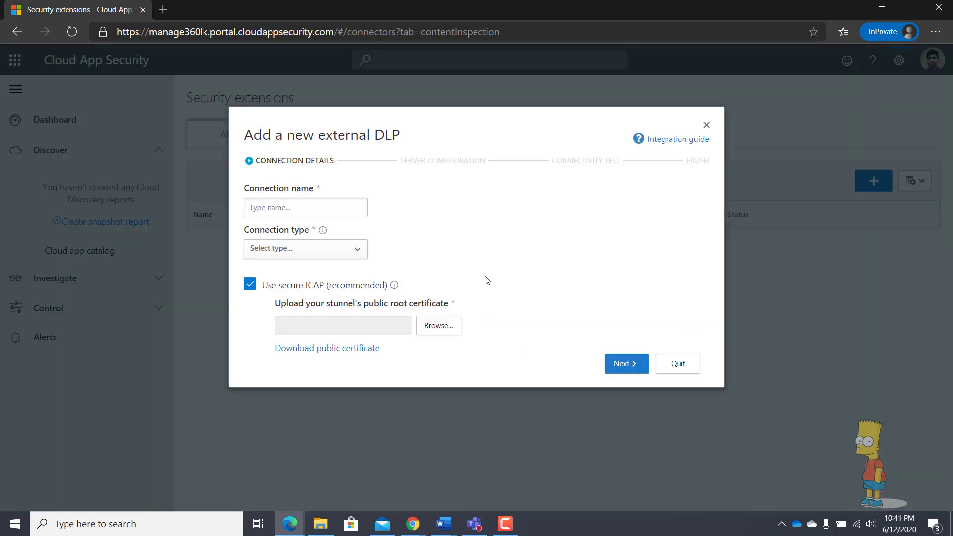
click(675, 365)
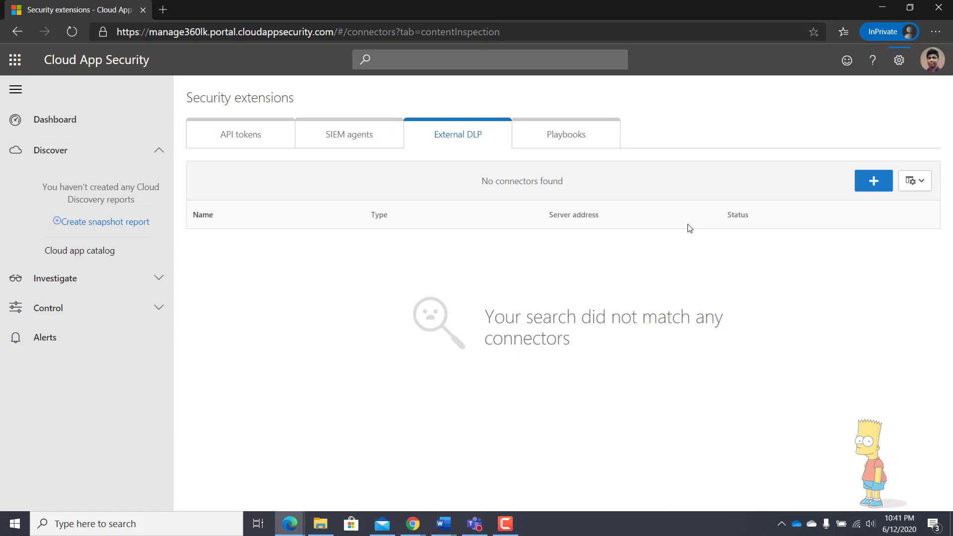
Open the portal settings and review the Azure Information Protection scanning and protected-file inspection options without changing them
click(900, 60)
click(798, 104)
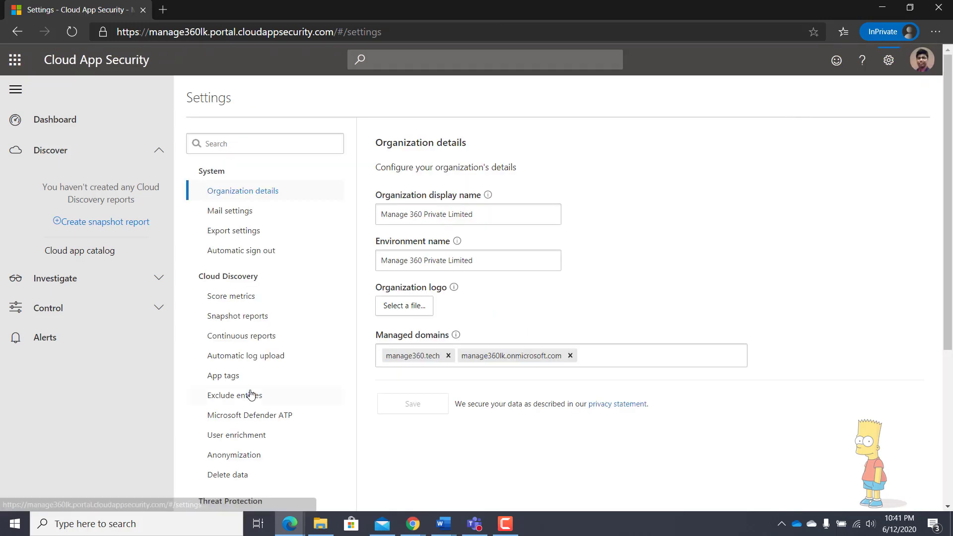
scroll(264, 391, down, 3)
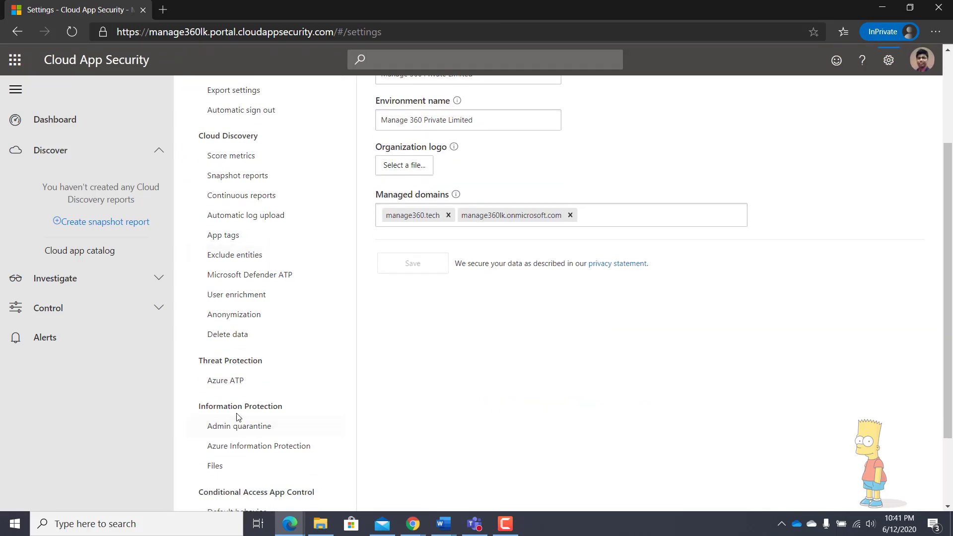
click(258, 450)
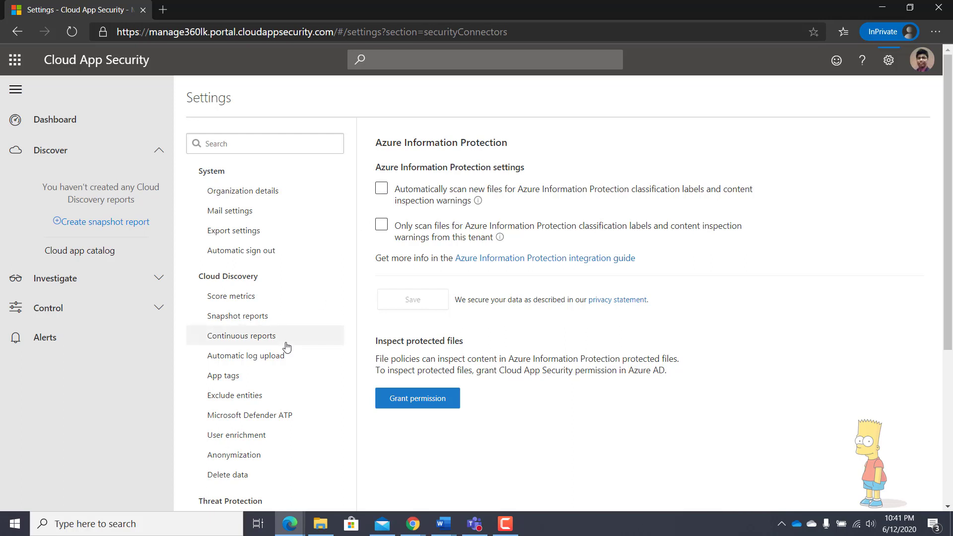
scroll(288, 350, down, 1)
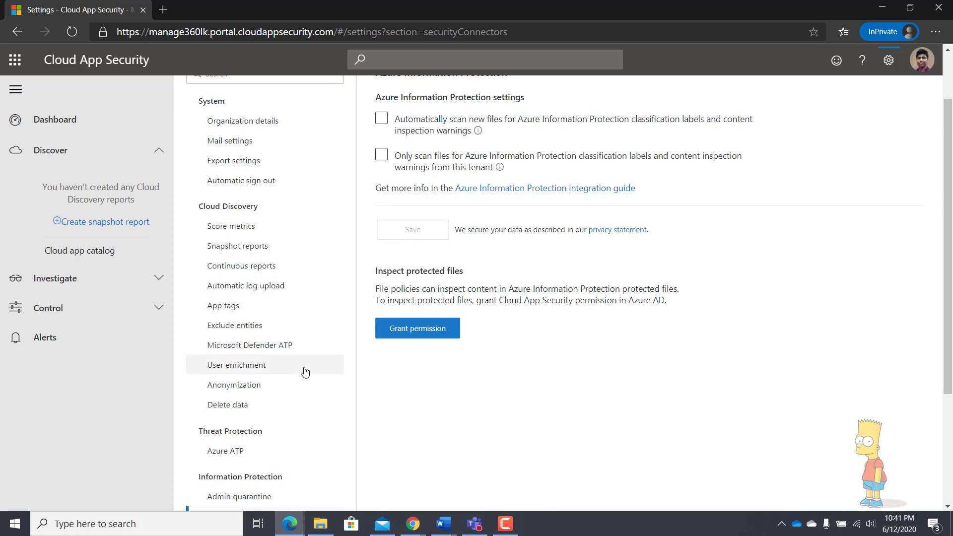
scroll(305, 373, down, 3)
scroll(305, 373, up, 2)
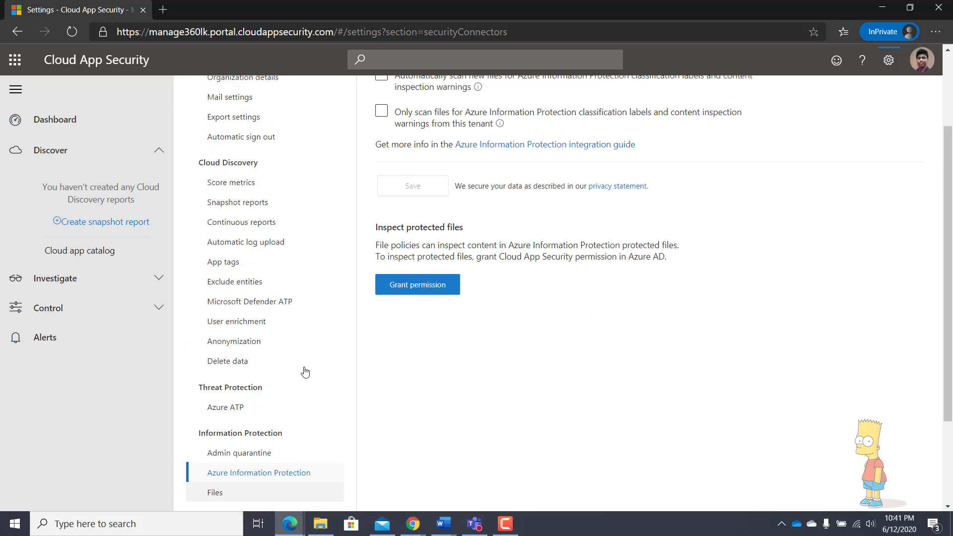
scroll(305, 372, up, 2)
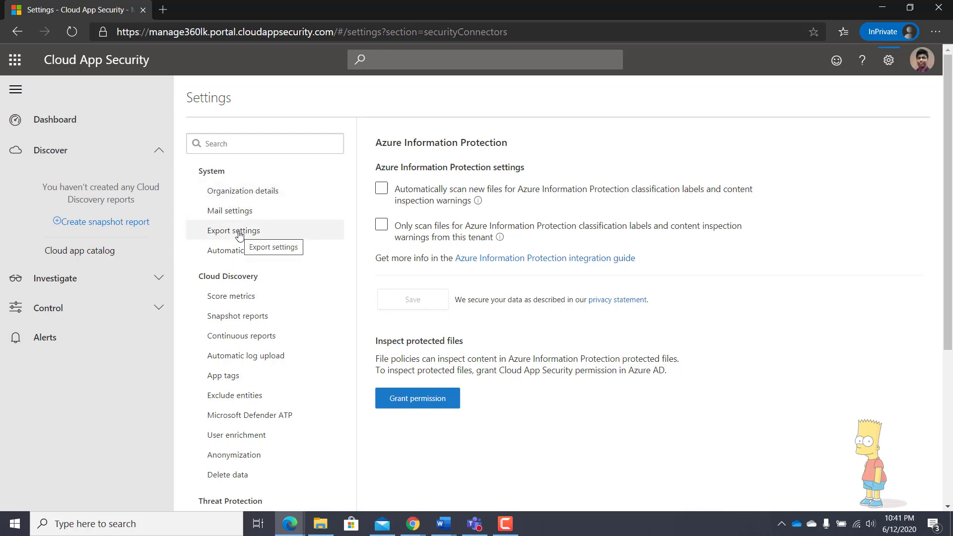
Review the organization details and automatic sign-out settings, leaving for the Dashboard without changing anything
click(241, 191)
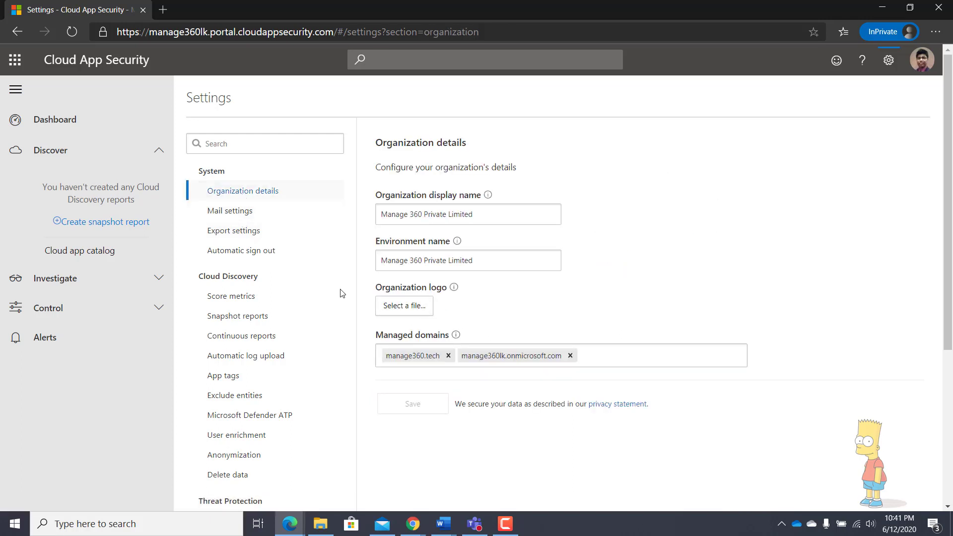
click(236, 258)
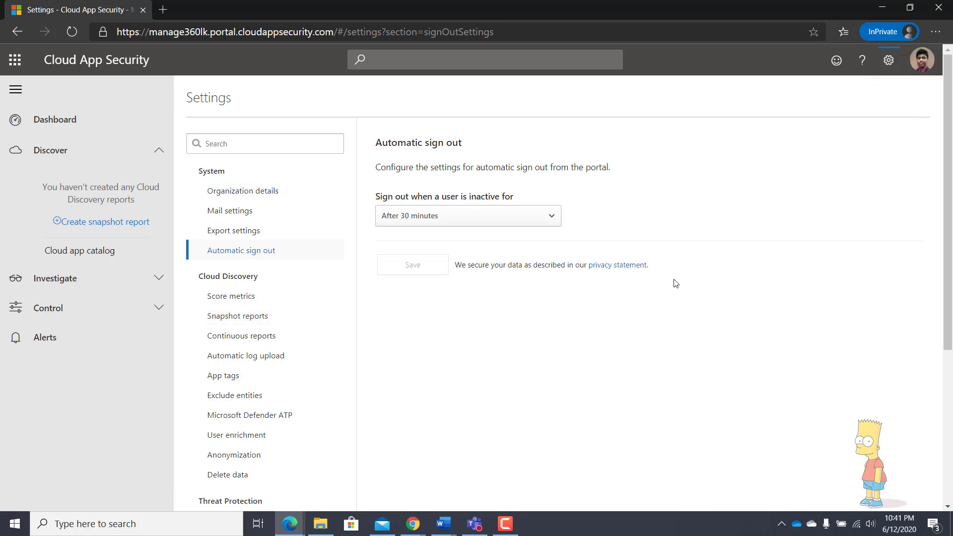
scroll(676, 284, down, 4)
scroll(676, 284, up, 4)
click(77, 131)
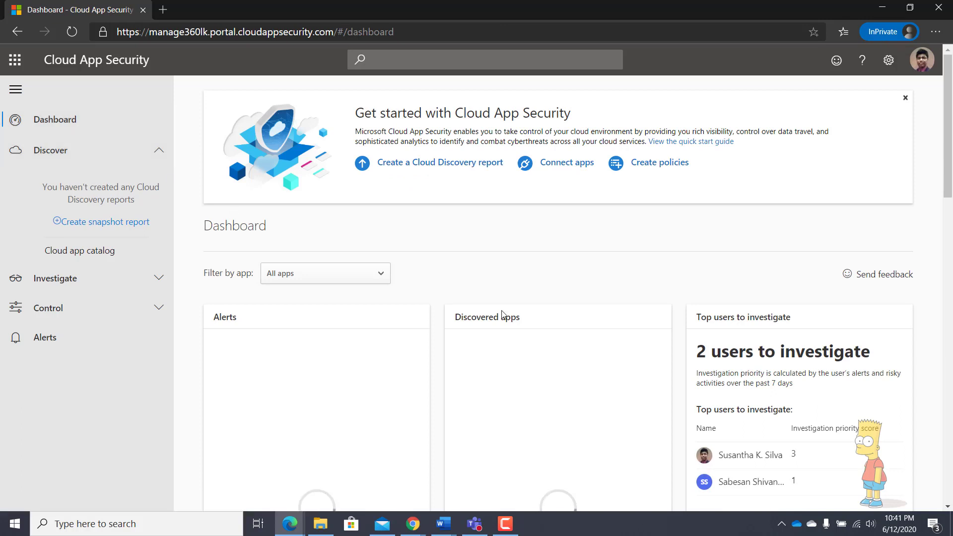